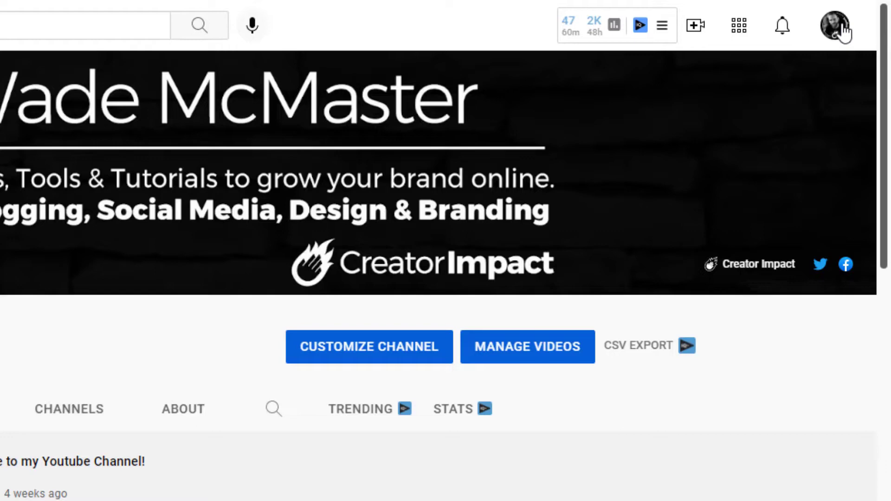
- Open the Editor for 'blur video' from YouTube Studio's Content list
{"action": "left_click", "coordinate": [840, 30]}
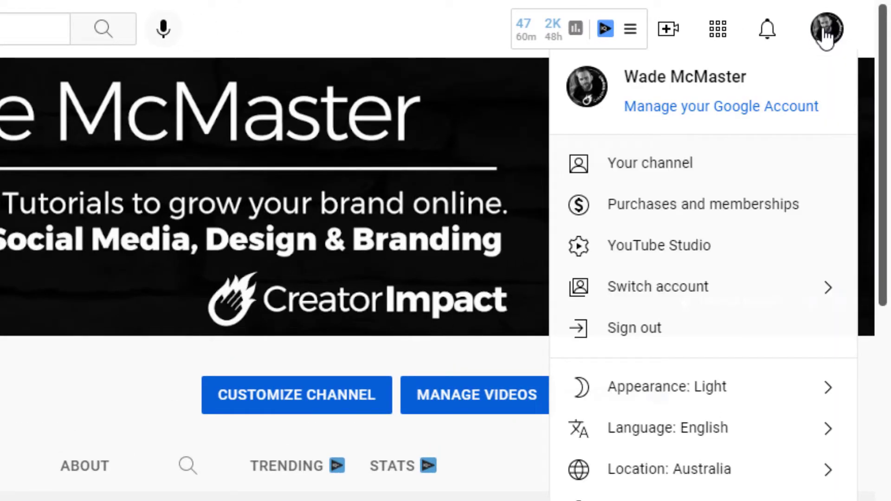
{"action": "left_click", "coordinate": [643, 256]}
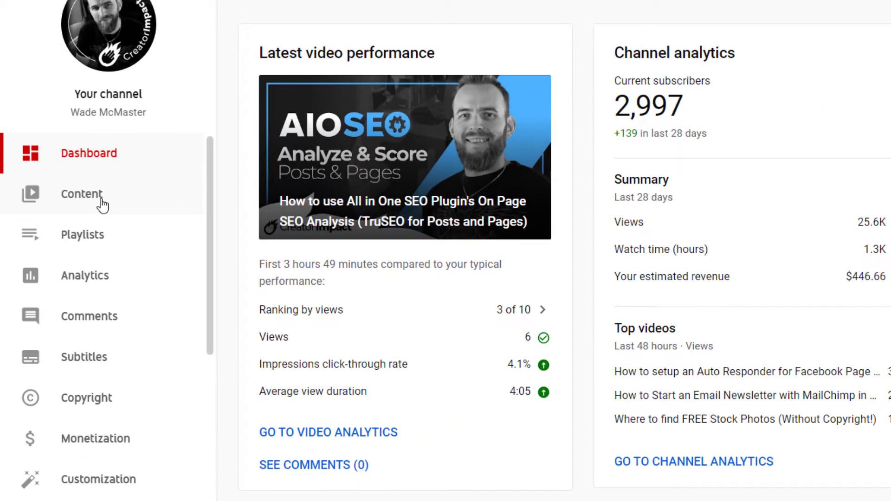
{"action": "left_click", "coordinate": [102, 205]}
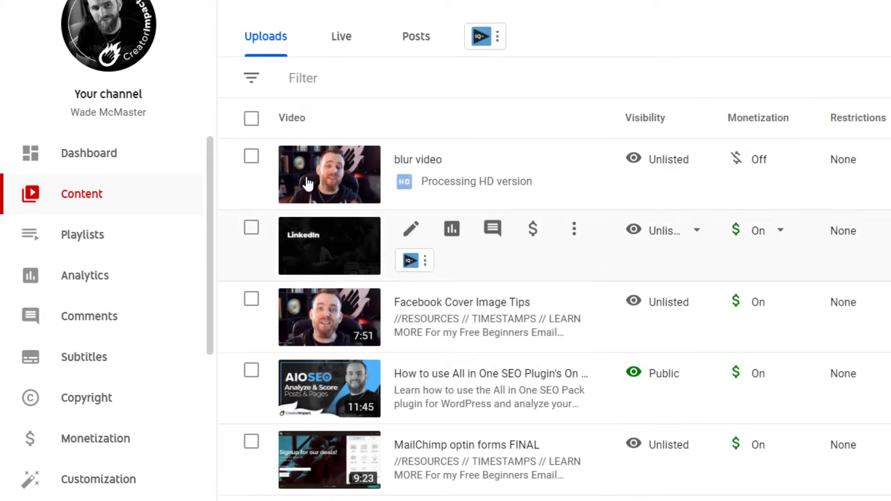
{"action": "left_click", "coordinate": [304, 165]}
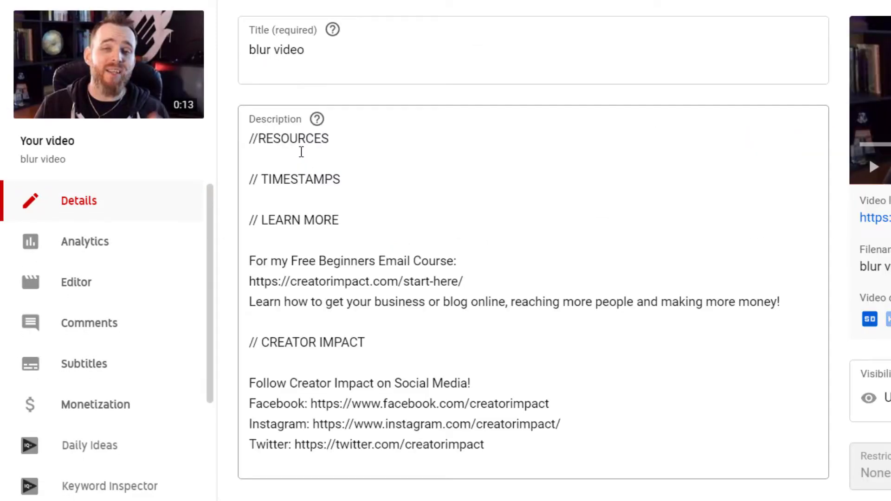
{"action": "left_click", "coordinate": [76, 283]}
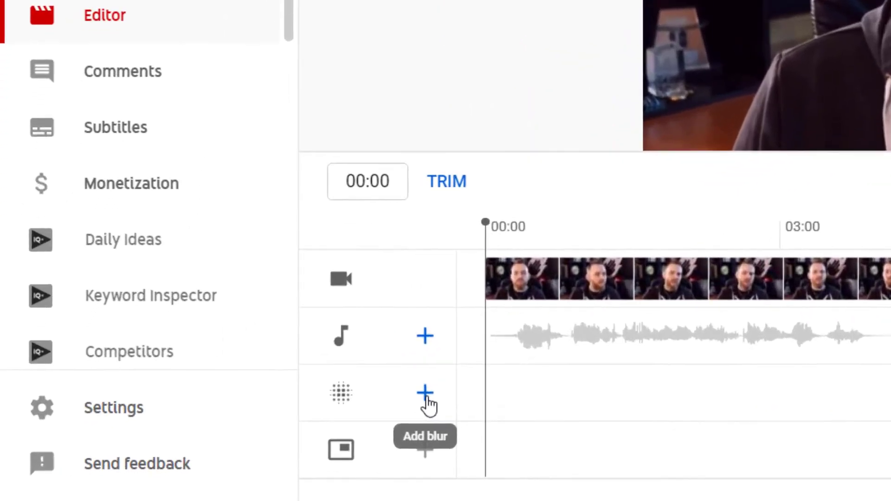
- Apply a Face blur to the detected presenter's face, spanning 00:00 to 12:20
{"action": "left_click", "coordinate": [425, 394]}
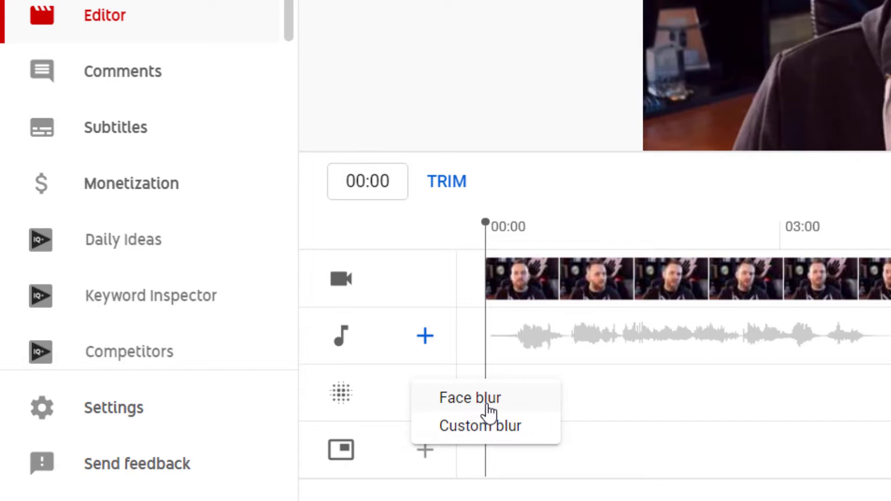
{"action": "left_click", "coordinate": [488, 406]}
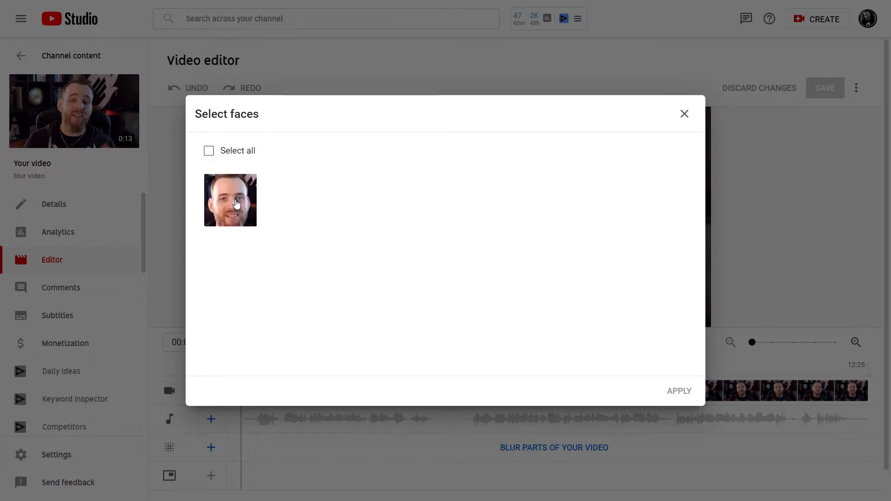
{"action": "left_click", "coordinate": [228, 200]}
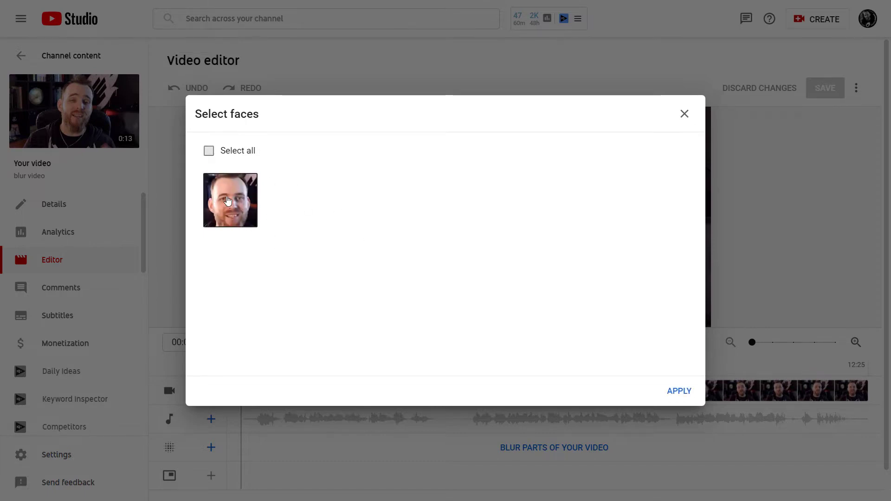
{"action": "left_click", "coordinate": [680, 391]}
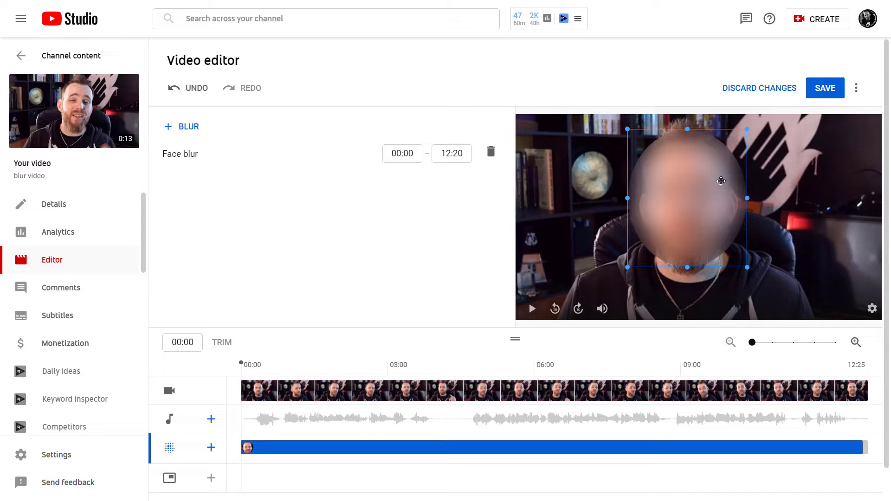
- Trim the face blur clip so it starts at about 03:18
{"action": "mouse_move", "coordinate": [265, 370]}
{"action": "left_mouse_down"}
{"action": "mouse_move", "coordinate": [421, 376]}
{"action": "mouse_move", "coordinate": [257, 388]}
{"action": "mouse_move", "coordinate": [539, 389]}
{"action": "left_mouse_up"}
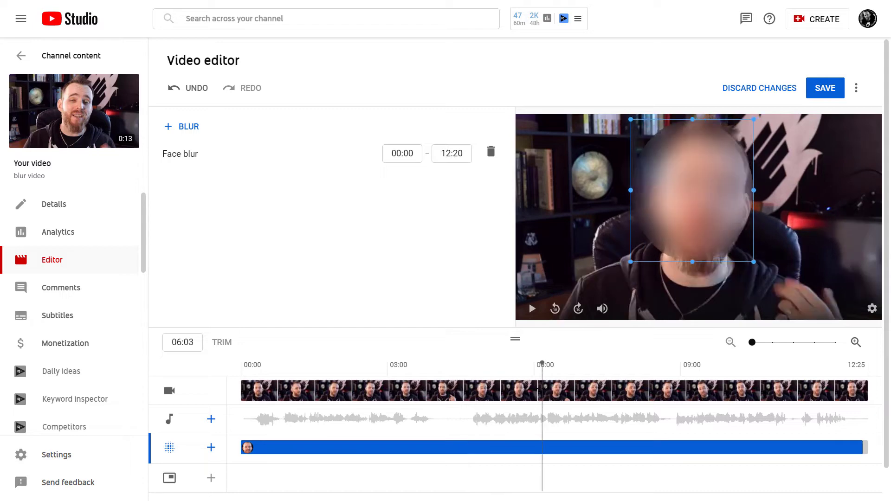
{"action": "mouse_move", "coordinate": [539, 389]}
{"action": "left_mouse_down"}
{"action": "mouse_move", "coordinate": [410, 378]}
{"action": "mouse_move", "coordinate": [421, 379]}
{"action": "left_mouse_up"}
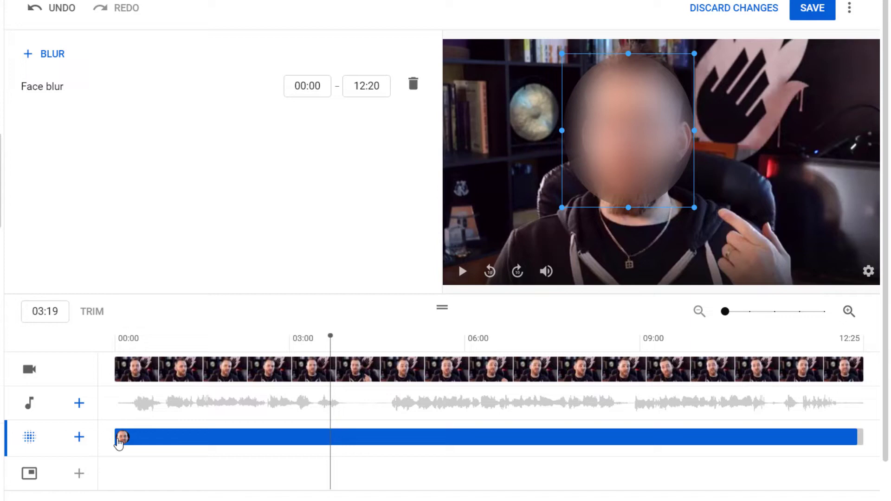
{"action": "left_click_drag", "start_coordinate": [119, 443], "coordinate": [329, 441]}
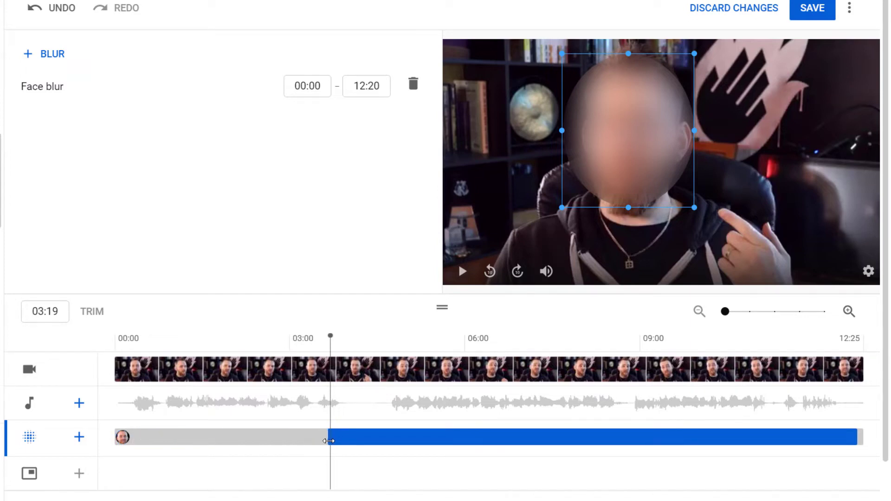
- Scrub the preview around 03:18 to confirm where the face blur begins
{"action": "left_click", "coordinate": [290, 345]}
{"action": "left_click", "coordinate": [259, 345]}
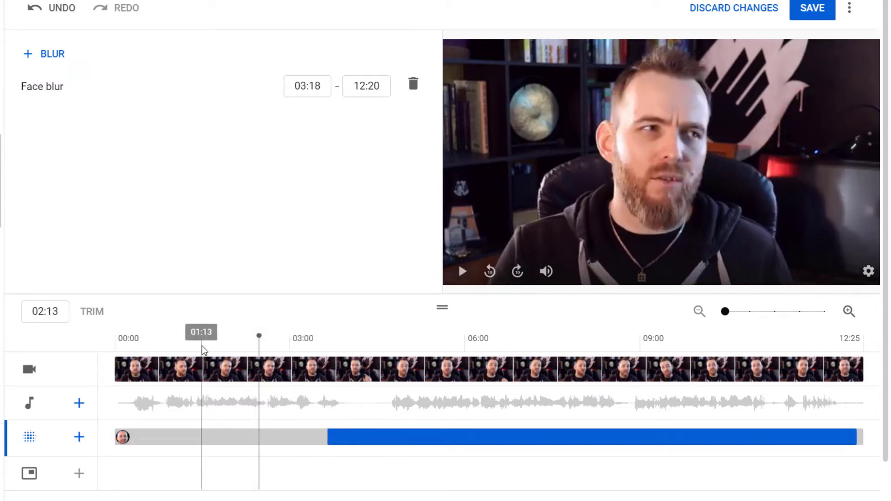
{"action": "mouse_move", "coordinate": [139, 348]}
{"action": "left_mouse_down"}
{"action": "mouse_move", "coordinate": [503, 348]}
{"action": "mouse_move", "coordinate": [345, 348]}
{"action": "mouse_move", "coordinate": [466, 346]}
{"action": "left_mouse_up"}
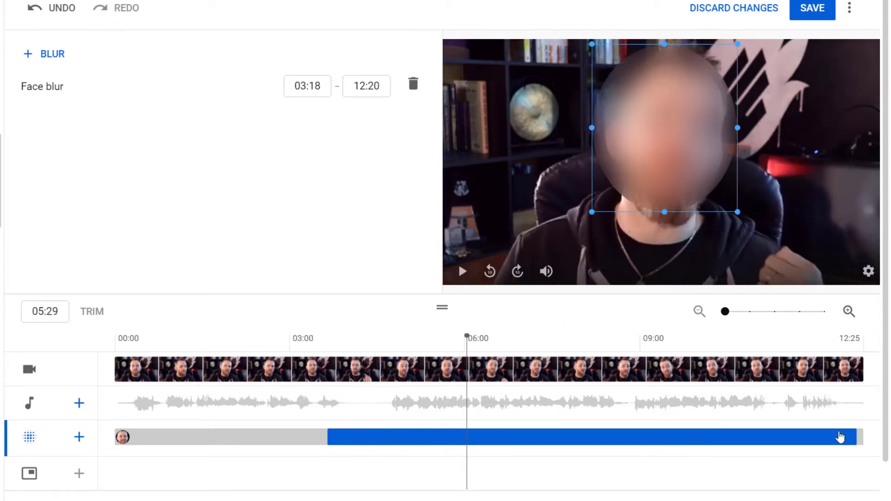
{"action": "left_click", "coordinate": [150, 370]}
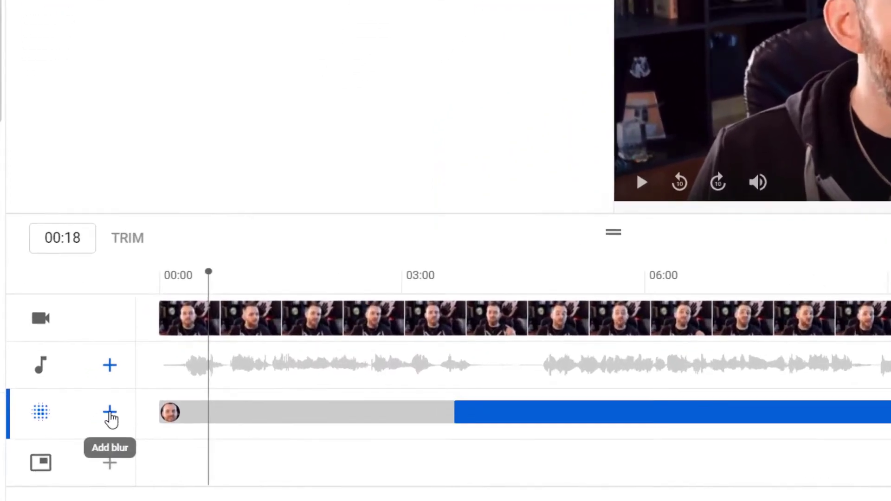
- Add a fixed-position Custom blur over 00:00–12:24 and move it to the top-left
{"action": "left_click", "coordinate": [80, 438]}
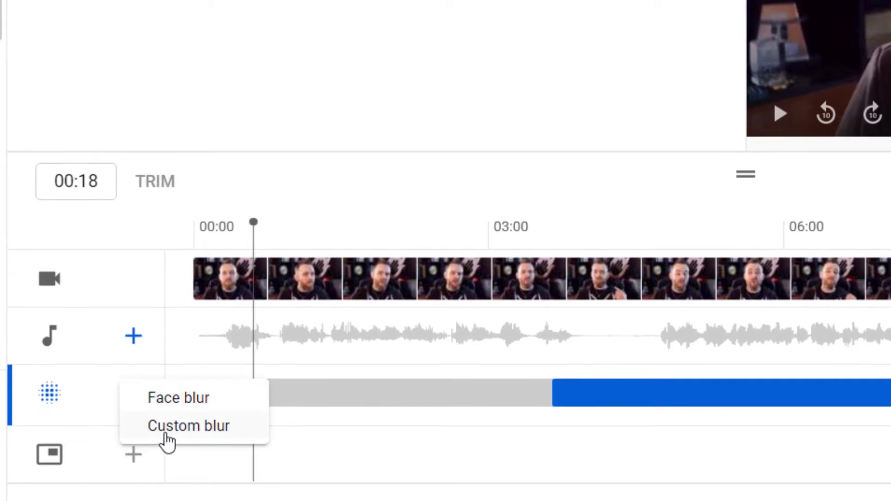
{"action": "left_click", "coordinate": [164, 435]}
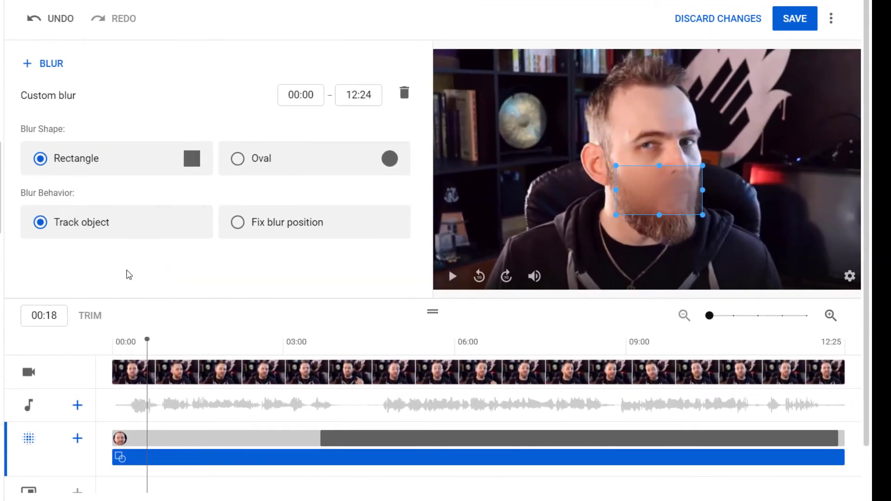
{"action": "left_click", "coordinate": [51, 223]}
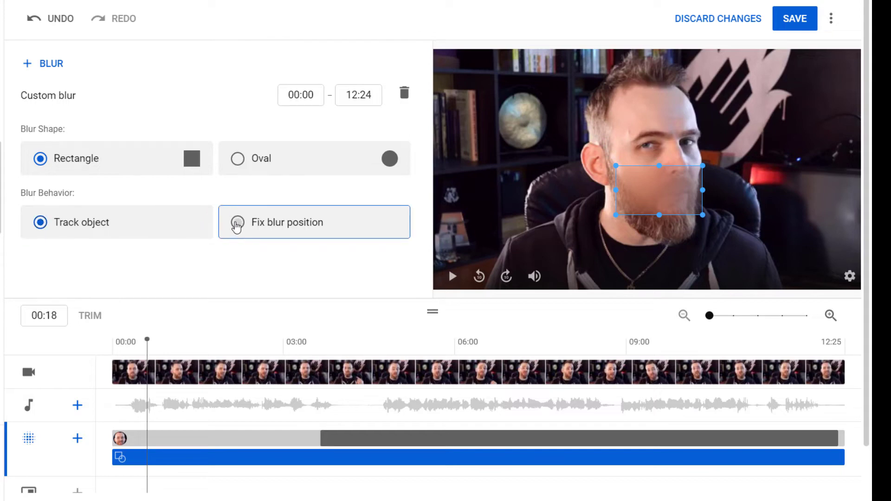
{"action": "left_click", "coordinate": [237, 224]}
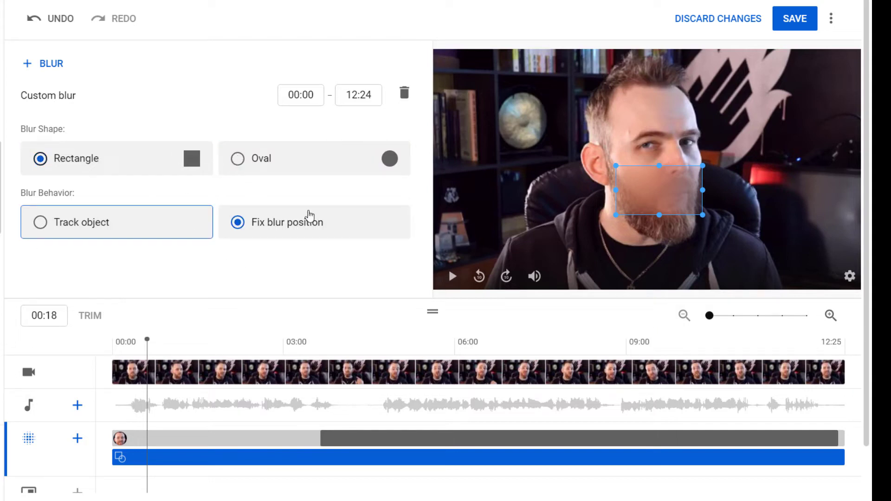
{"action": "mouse_move", "coordinate": [647, 187]}
{"action": "left_mouse_down"}
{"action": "mouse_move", "coordinate": [508, 126]}
{"action": "mouse_move", "coordinate": [589, 166]}
{"action": "left_mouse_up"}
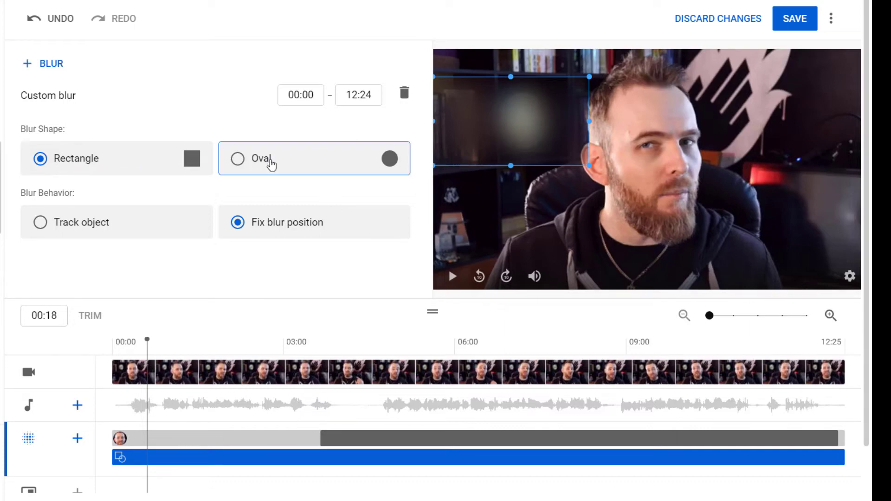
- Make the custom blur an oval and resize it over the man's ear
{"action": "left_click", "coordinate": [271, 162]}
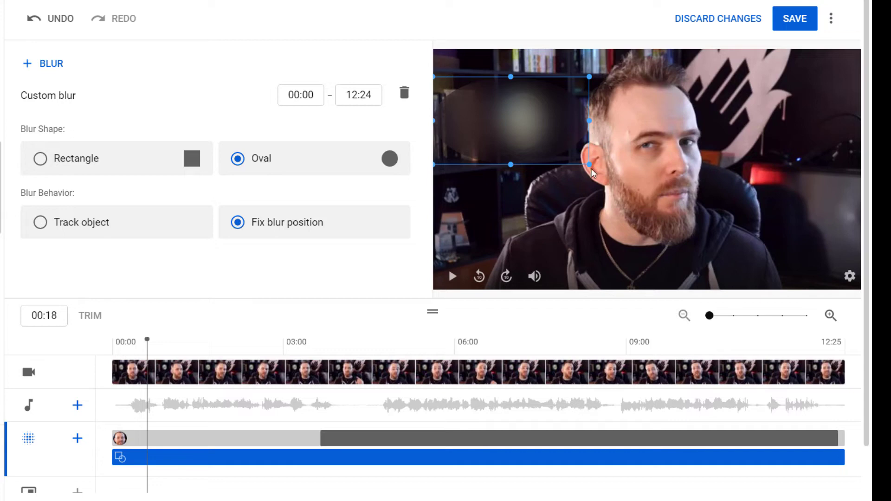
{"action": "left_click_drag", "start_coordinate": [588, 161], "coordinate": [498, 172]}
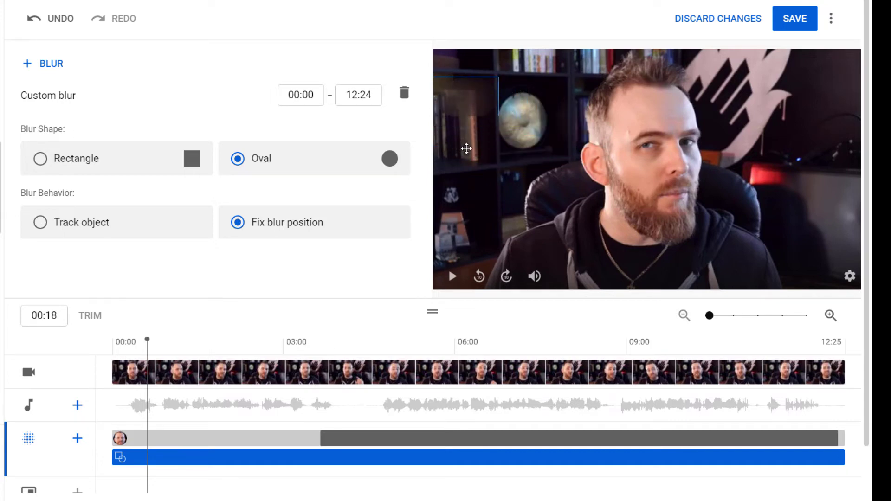
{"action": "left_click_drag", "start_coordinate": [511, 135], "coordinate": [591, 166]}
{"action": "left_click_drag", "start_coordinate": [632, 223], "coordinate": [604, 182]}
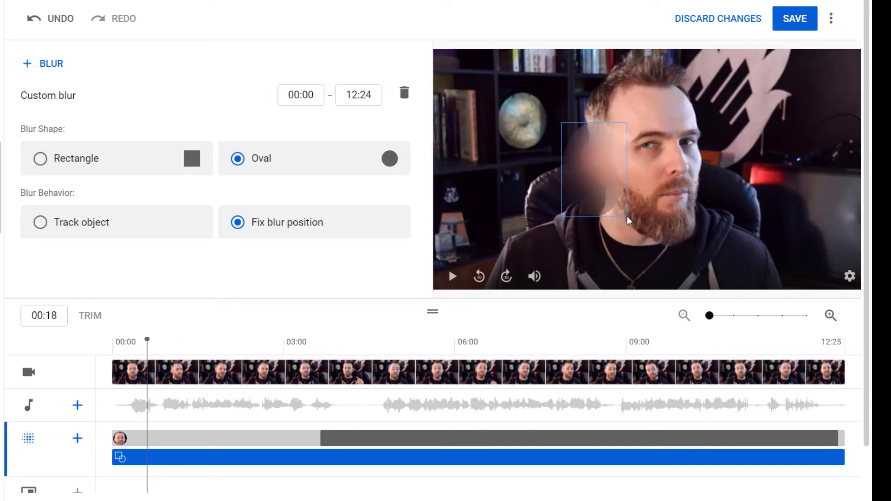
{"action": "left_click_drag", "start_coordinate": [582, 153], "coordinate": [596, 168]}
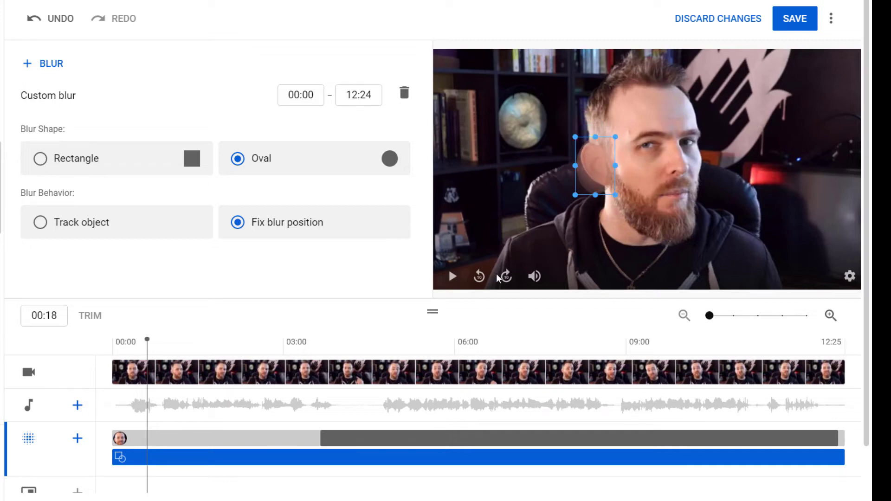
{"action": "left_click_drag", "start_coordinate": [575, 165], "coordinate": [563, 165]}
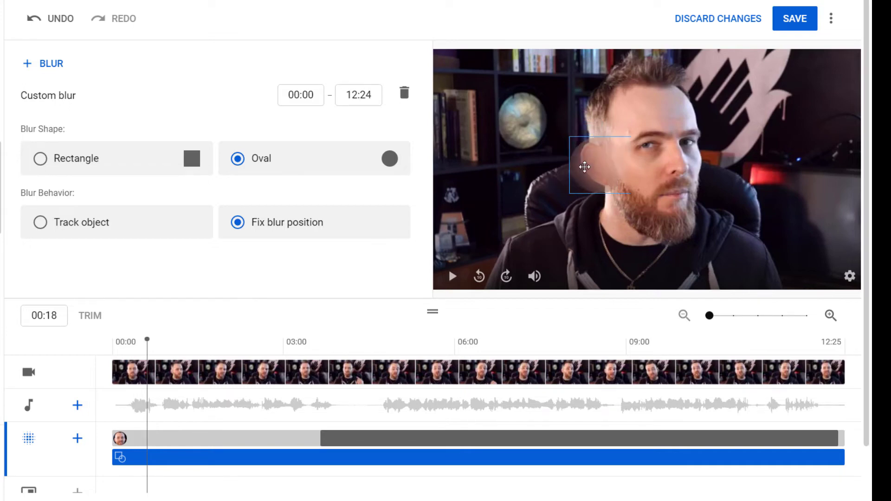
- Set the oval blur to Track object and preview it muted from 00:00, pausing at 07:25
{"action": "left_click", "coordinate": [53, 232]}
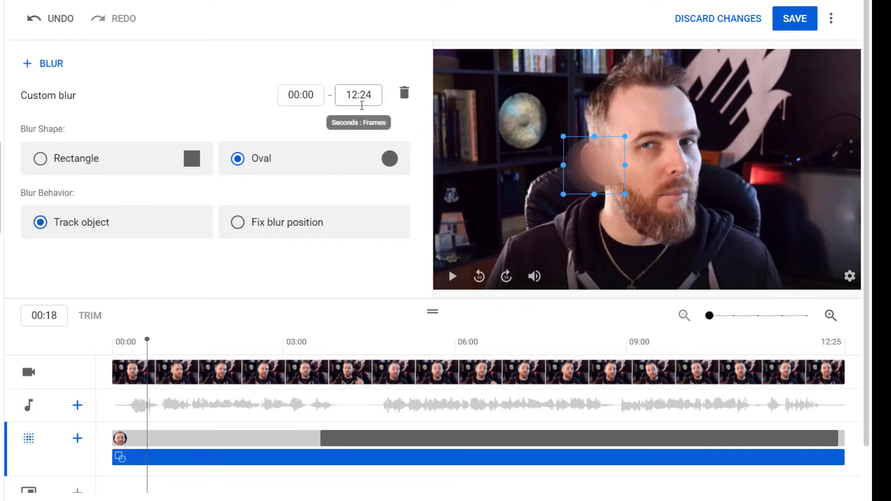
{"action": "left_click", "coordinate": [112, 341]}
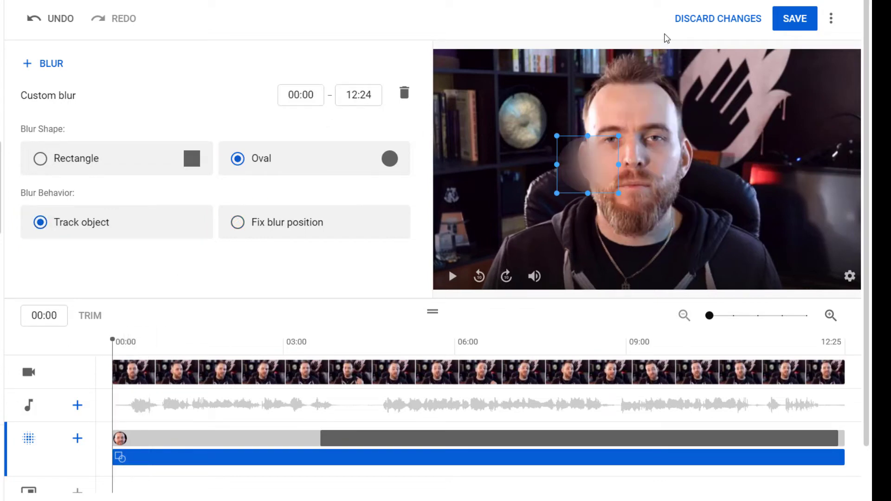
{"action": "left_click", "coordinate": [535, 277]}
{"action": "left_click", "coordinate": [452, 277]}
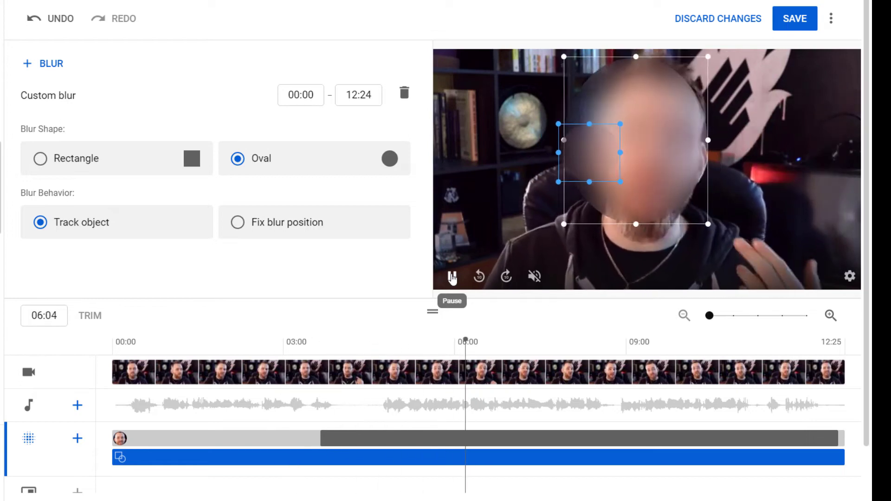
{"action": "left_click", "coordinate": [452, 277]}
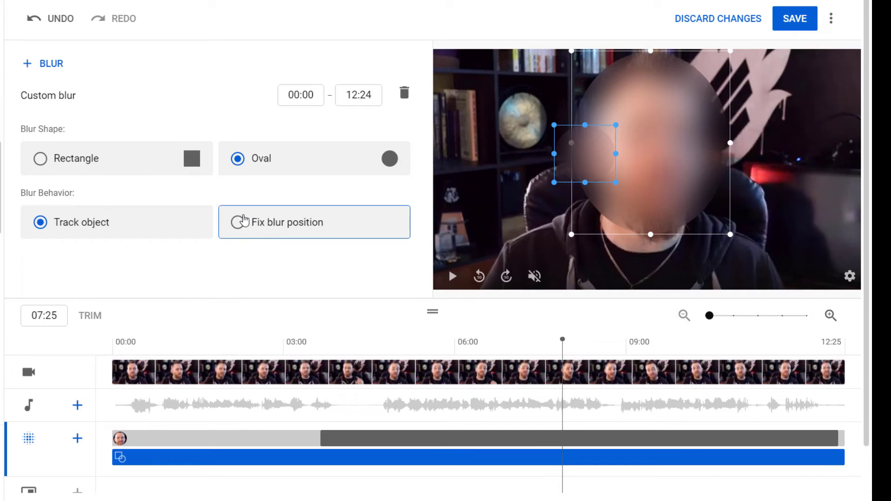
{"action": "left_click", "coordinate": [451, 278]}
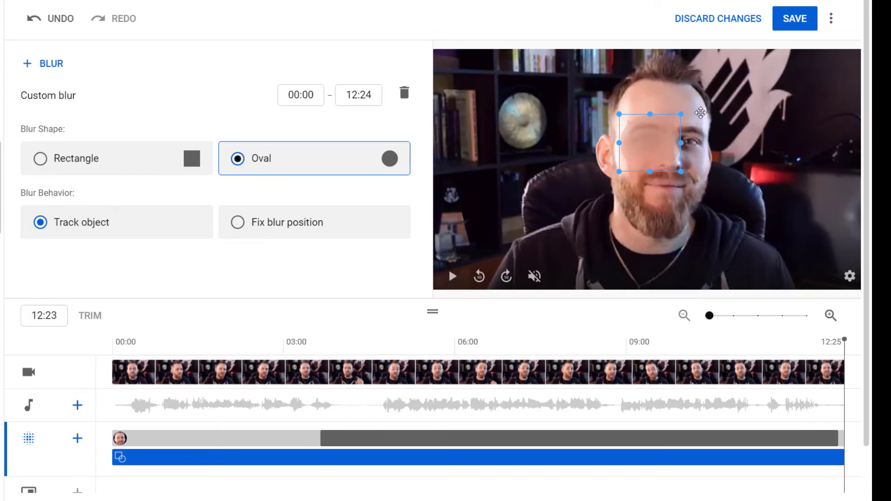
- Save and confirm the blur edits to the video
{"action": "left_click", "coordinate": [796, 19]}
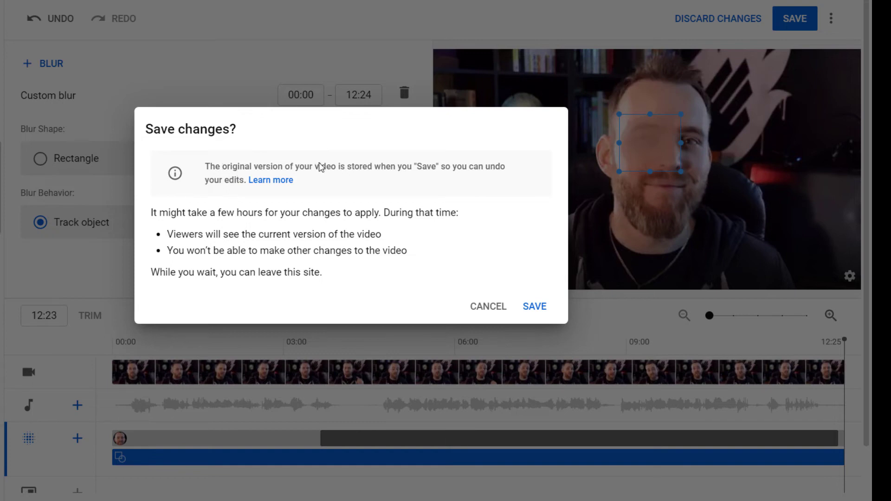
{"action": "left_click", "coordinate": [534, 307]}
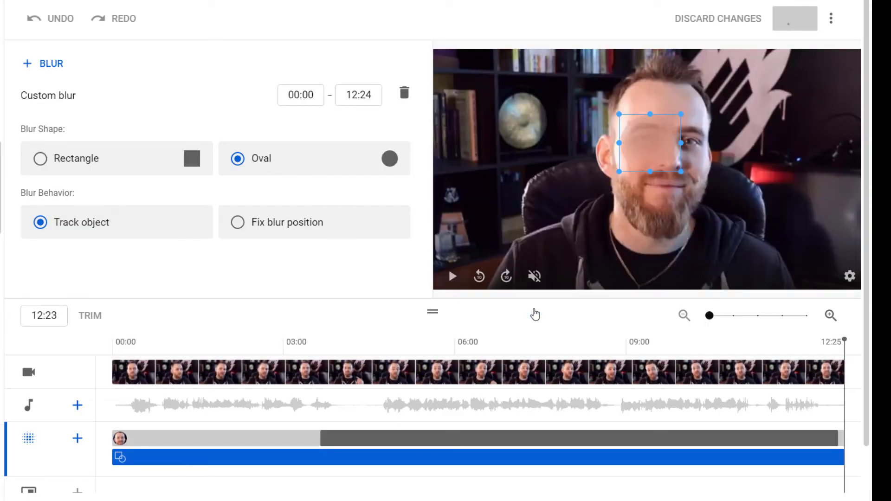